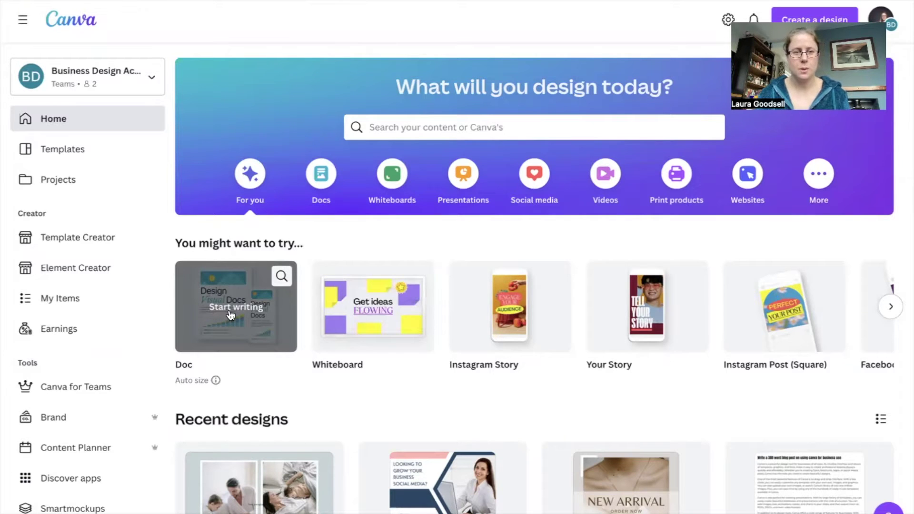
Step: Start a new Doc and scroll through the 'A warm welcome to Canva Docs' guide to 'The Canva Team'
{"action": "left_click", "coordinate": [231, 314]}
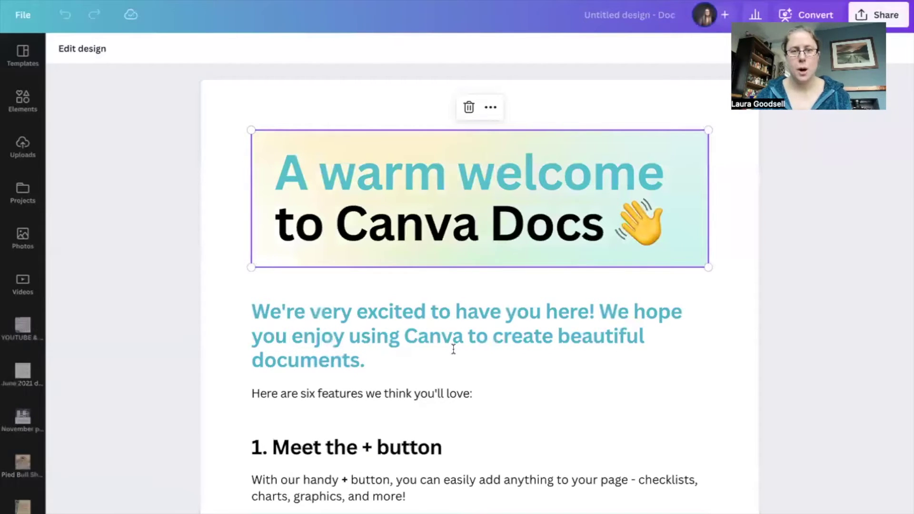
{"action": "scroll", "coordinate": [453, 349], "scroll_direction": "down", "scroll_amount": 4}
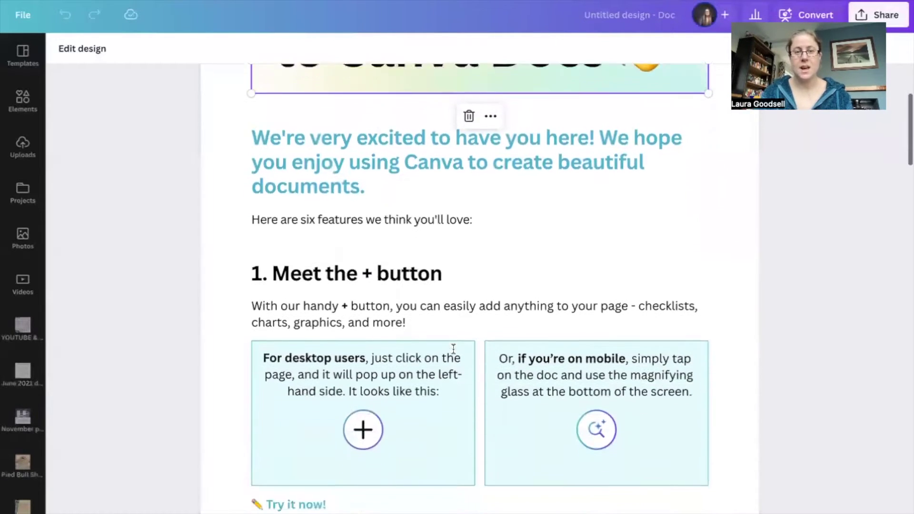
{"action": "scroll", "coordinate": [453, 348], "scroll_direction": "down", "scroll_amount": 7}
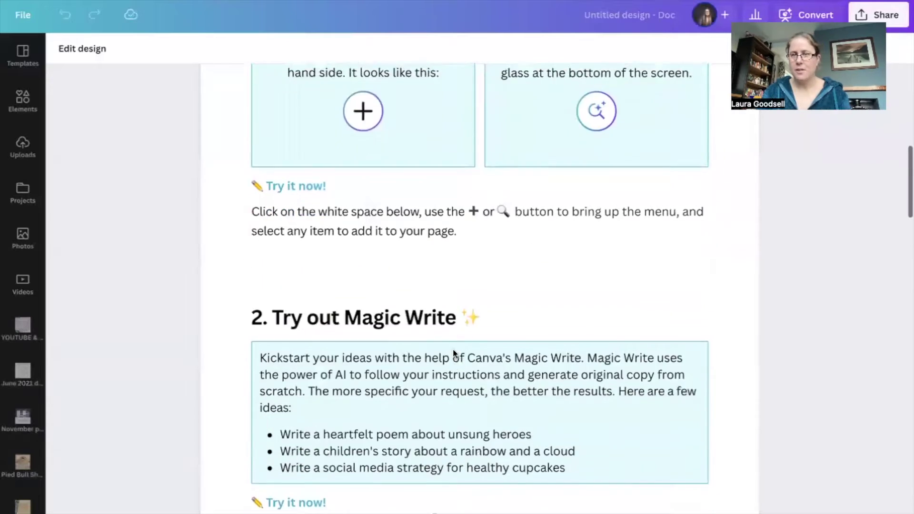
{"action": "scroll", "coordinate": [453, 350], "scroll_direction": "down", "scroll_amount": 17}
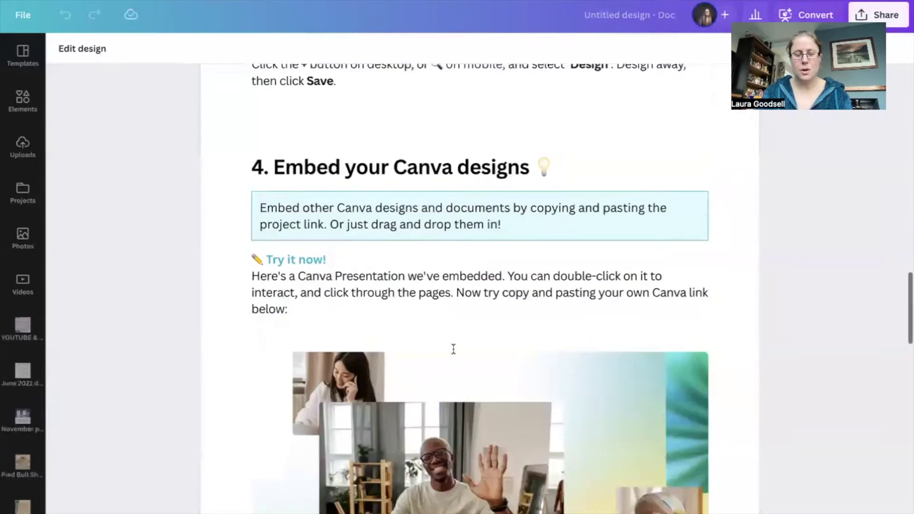
{"action": "scroll", "coordinate": [453, 349], "scroll_direction": "down", "scroll_amount": 15}
{"action": "scroll", "coordinate": [453, 349], "scroll_direction": "up", "scroll_amount": 5}
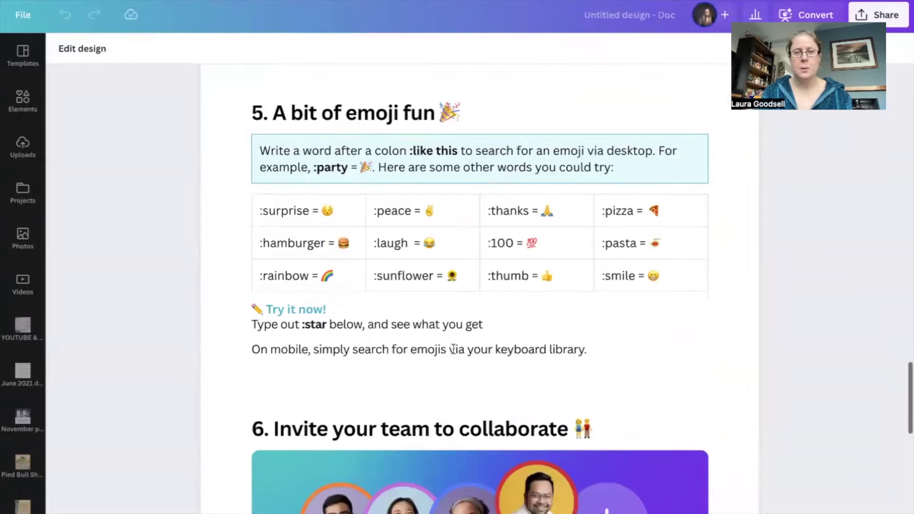
{"action": "scroll", "coordinate": [453, 349], "scroll_direction": "up", "scroll_amount": 17}
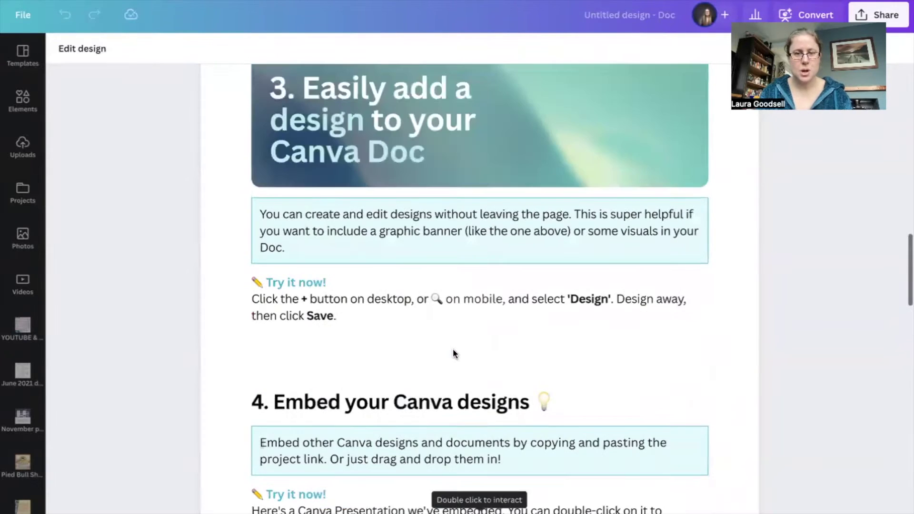
{"action": "scroll", "coordinate": [453, 350], "scroll_direction": "up", "scroll_amount": 11}
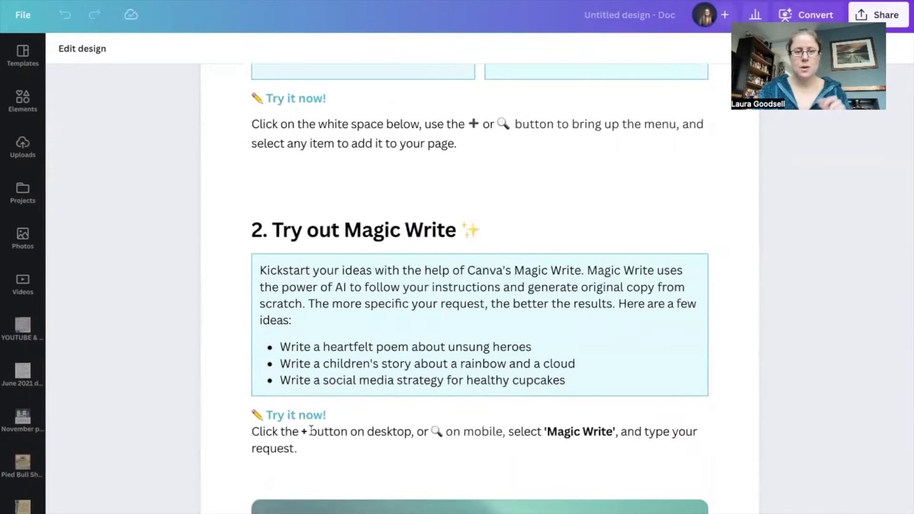
{"action": "scroll", "coordinate": [370, 355], "scroll_direction": "down", "scroll_amount": 20}
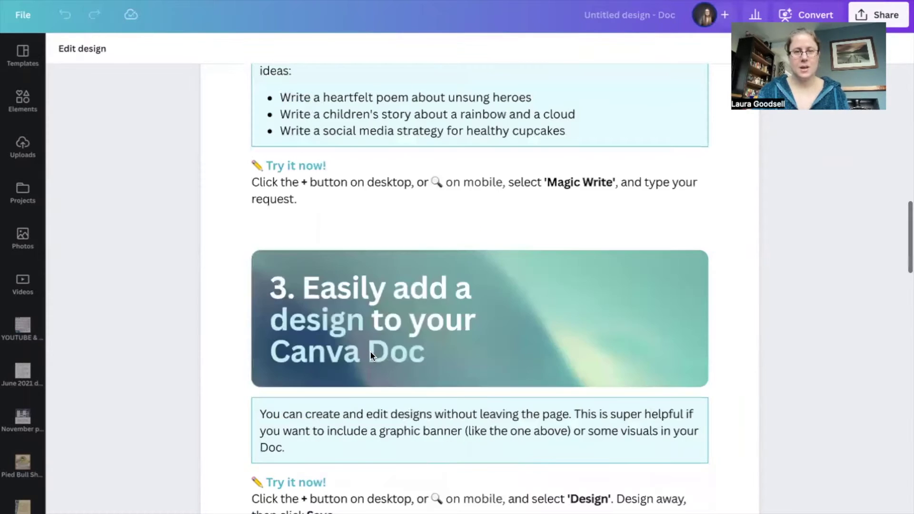
Step: Below the sign-off, enter the Magic Write prompt 'write 5 tips on creating content for a florist'
{"action": "left_click", "coordinate": [357, 486]}
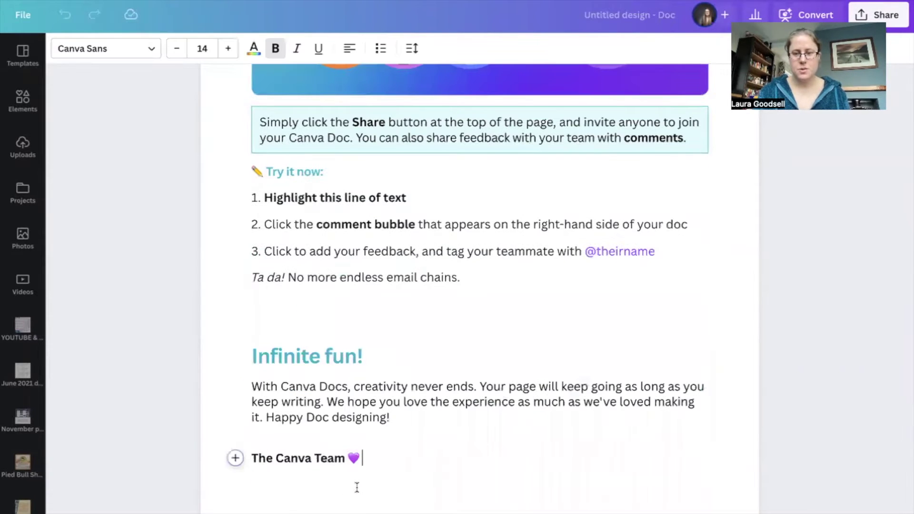
{"action": "key", "text": "Return"}
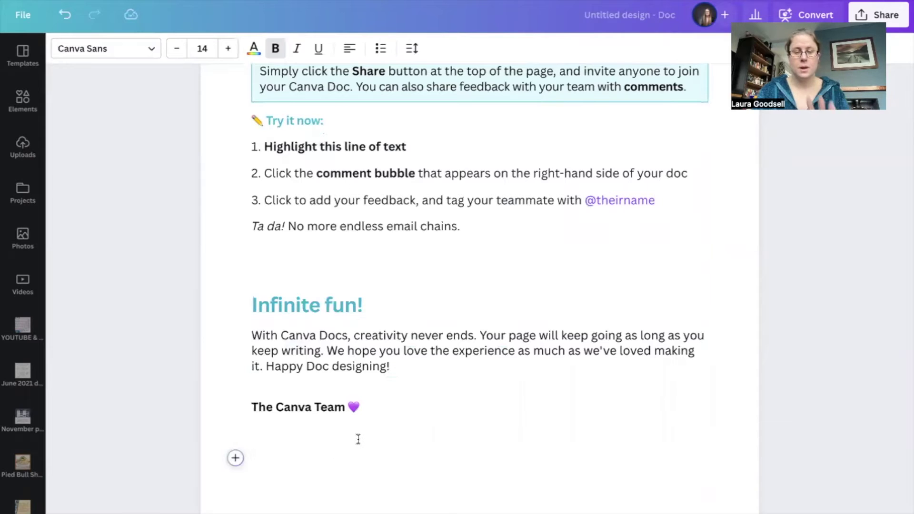
{"action": "left_click", "coordinate": [236, 458]}
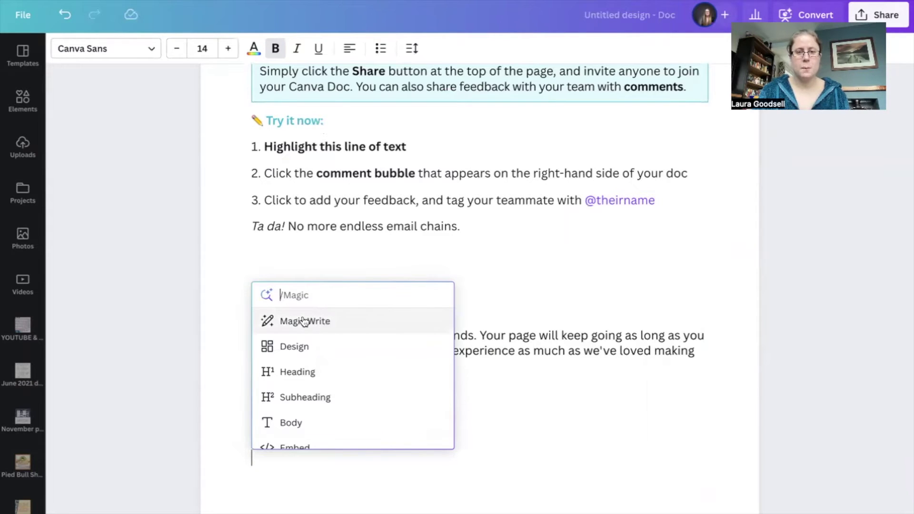
{"action": "left_click", "coordinate": [333, 322]}
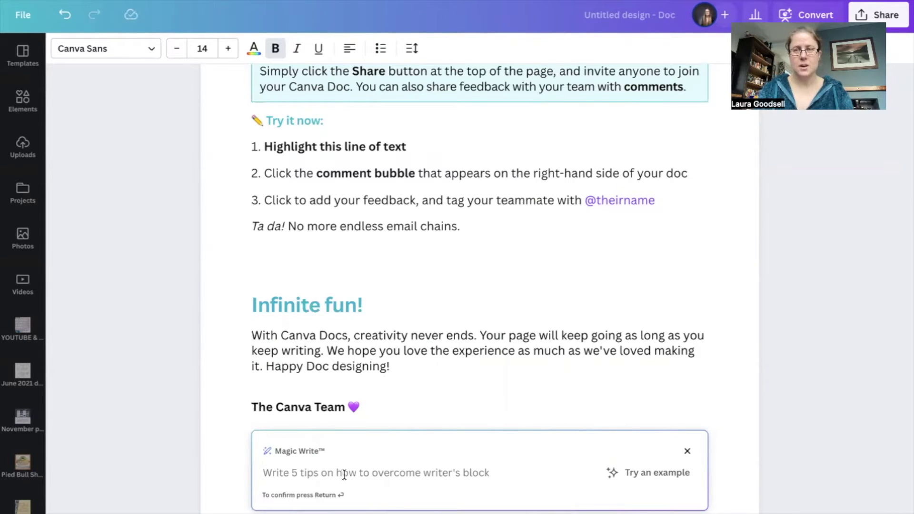
{"action": "type", "text": "write"}
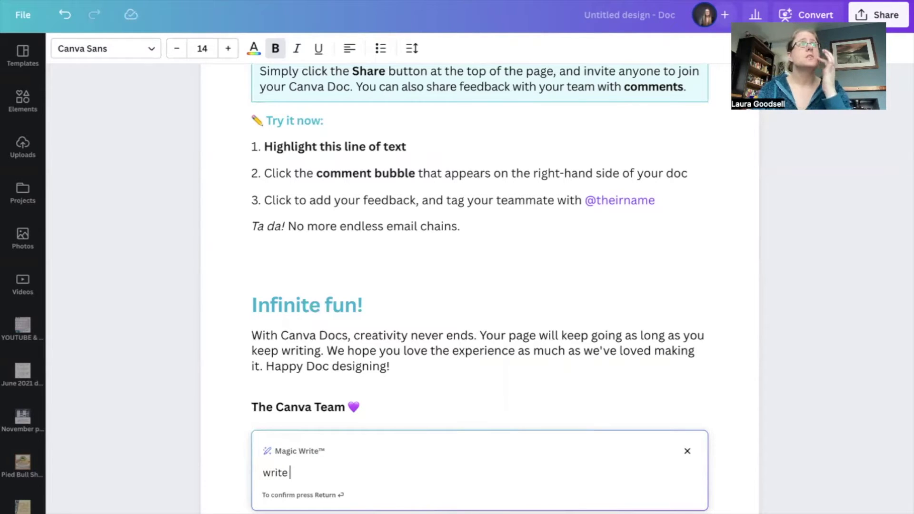
{"action": "type", "text": " 5 tips on "}
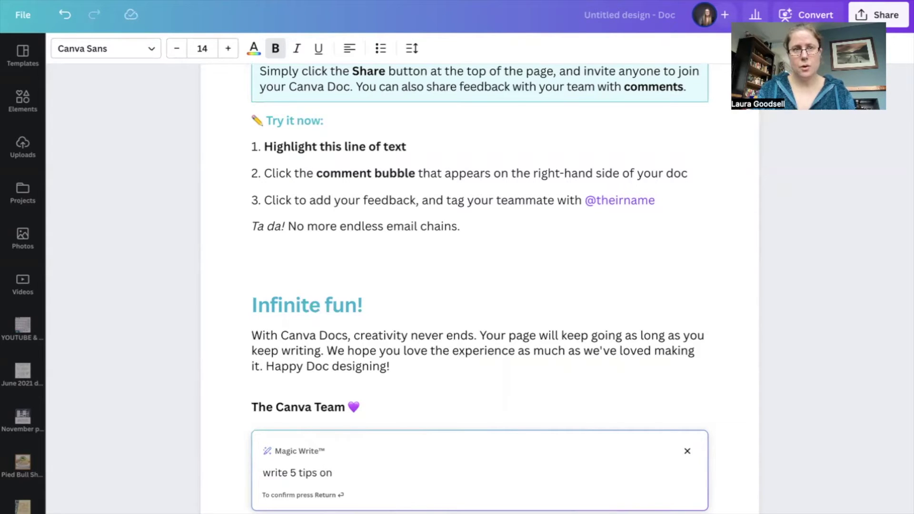
{"action": "type", "text": "creatin"}
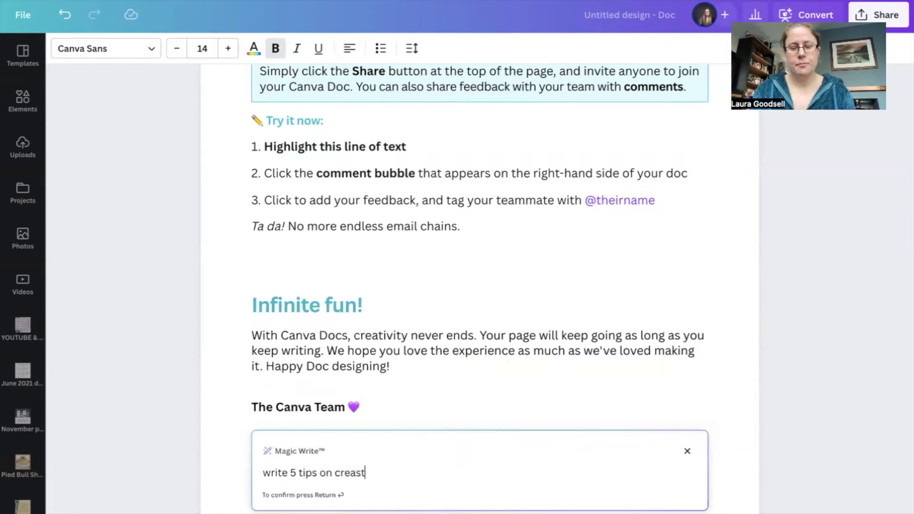
{"action": "key", "text": "BackSpace"}
{"action": "key", "text": "BackSpace"}
{"action": "key", "text": "BackSpace"}
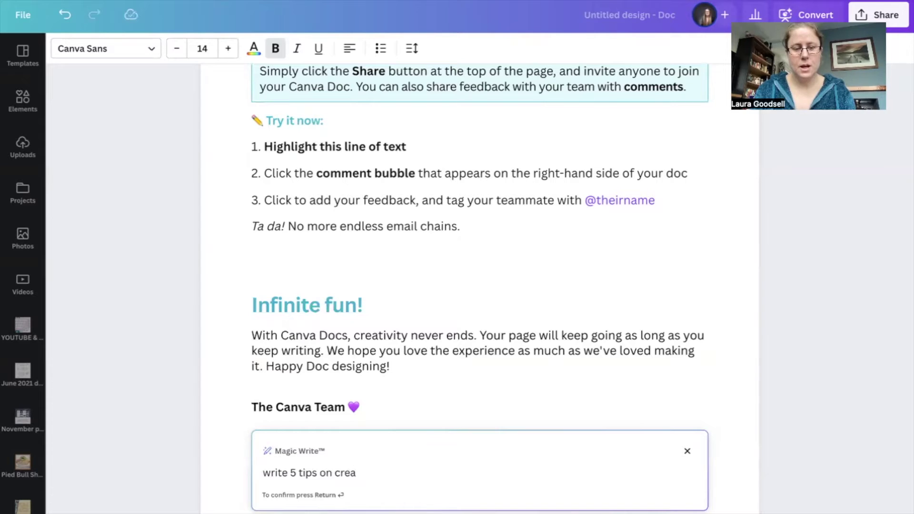
{"action": "type", "text": "ting c"}
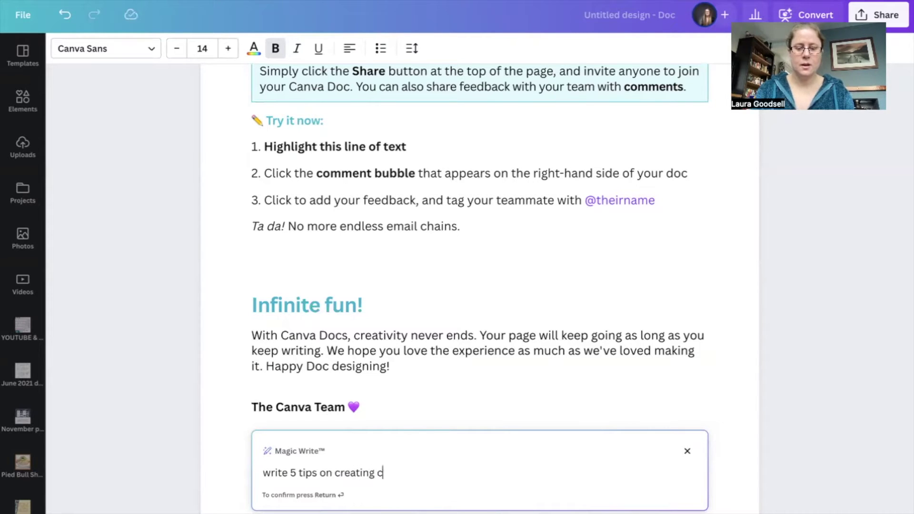
{"action": "type", "text": "ontent for "}
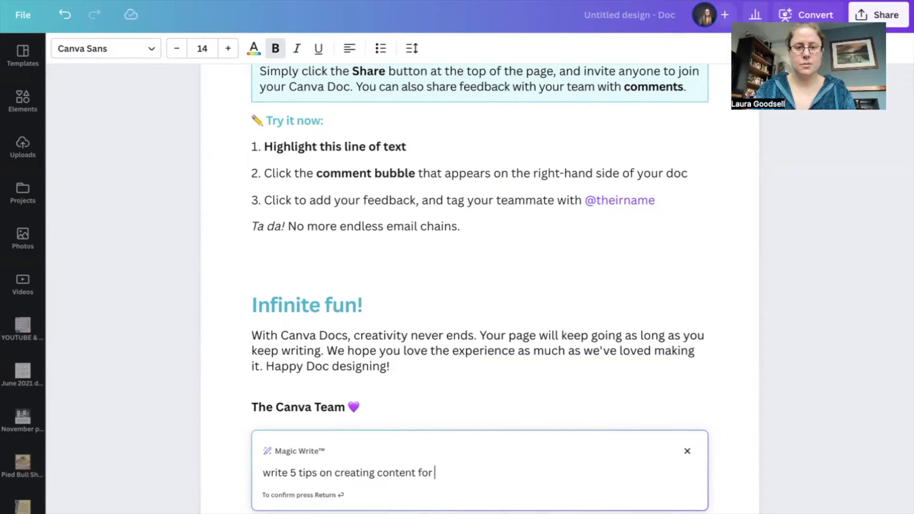
{"action": "type", "text": "a florist"}
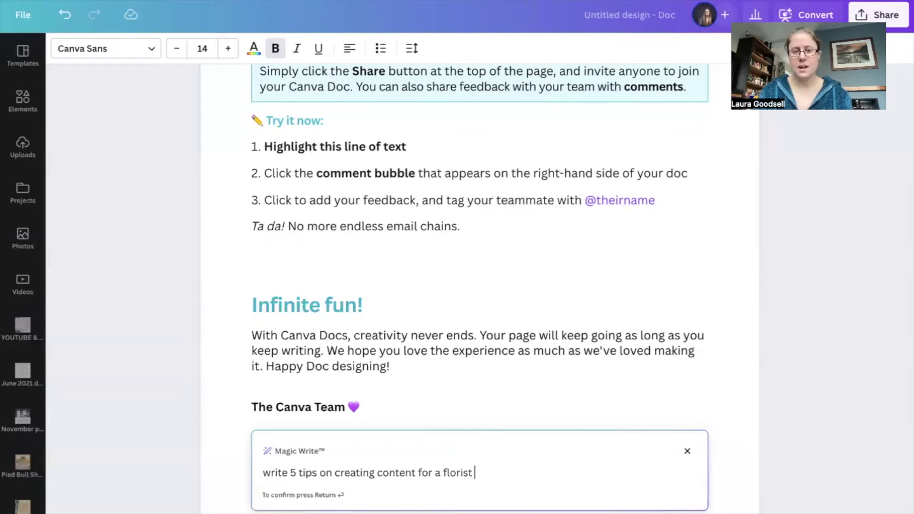
{"action": "key", "text": "Return"}
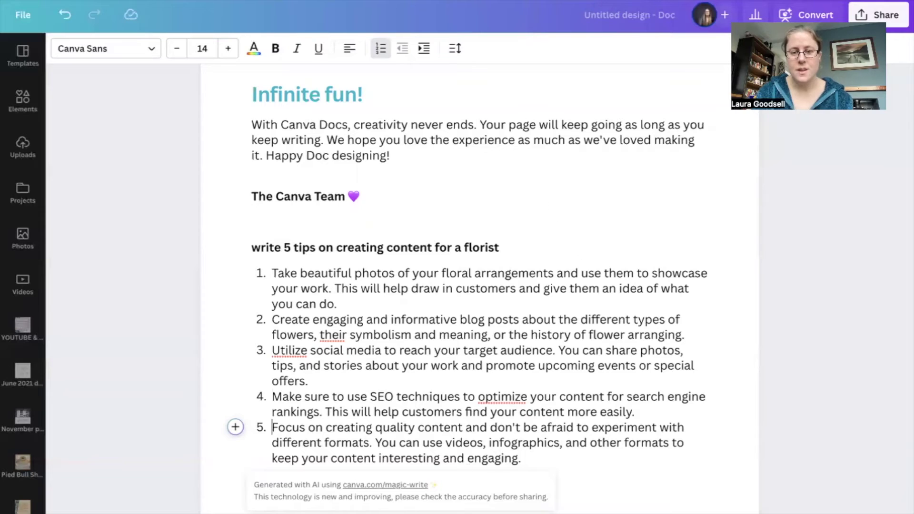
Step: Leave the numbered list for an empty line after the fifth florist tip
{"action": "left_click", "coordinate": [559, 463]}
{"action": "key", "text": "Return"}
{"action": "key", "text": "Return"}
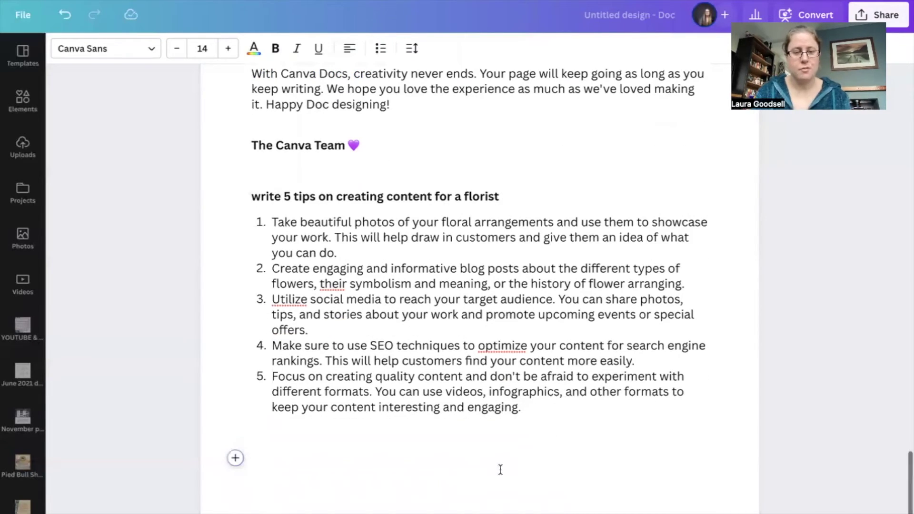
Step: On the empty line, ask Magic Write: 'write 300 words on how to become a trapeze artist'
{"action": "left_click", "coordinate": [235, 458]}
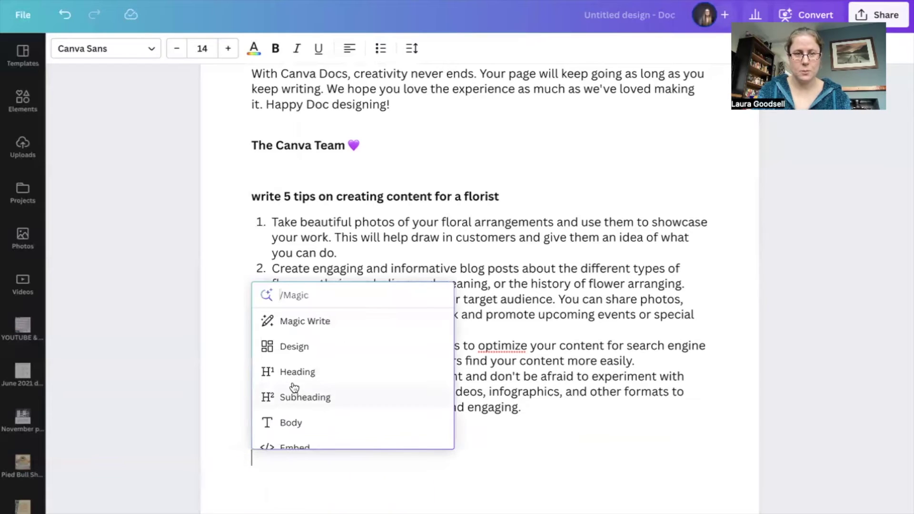
{"action": "left_click", "coordinate": [337, 320]}
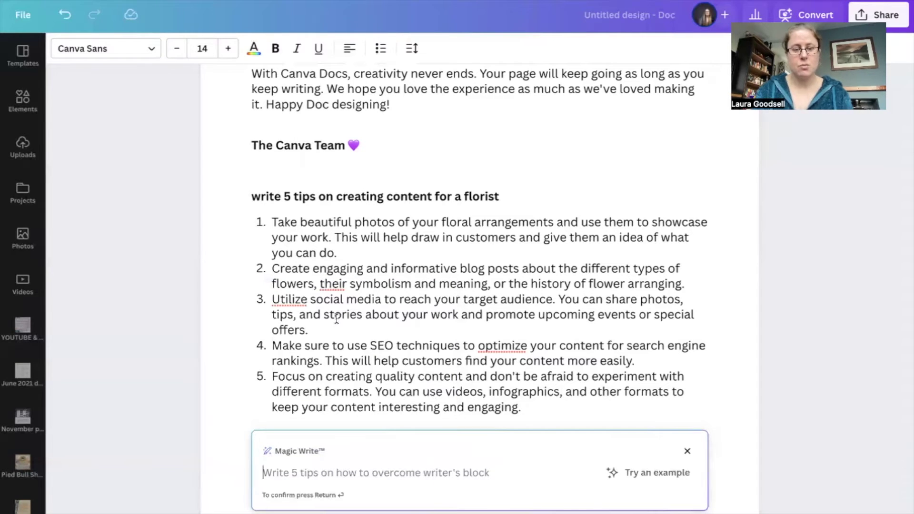
{"action": "type", "text": "w"}
{"action": "key", "text": "BackSpace"}
{"action": "key", "text": "BackSpace"}
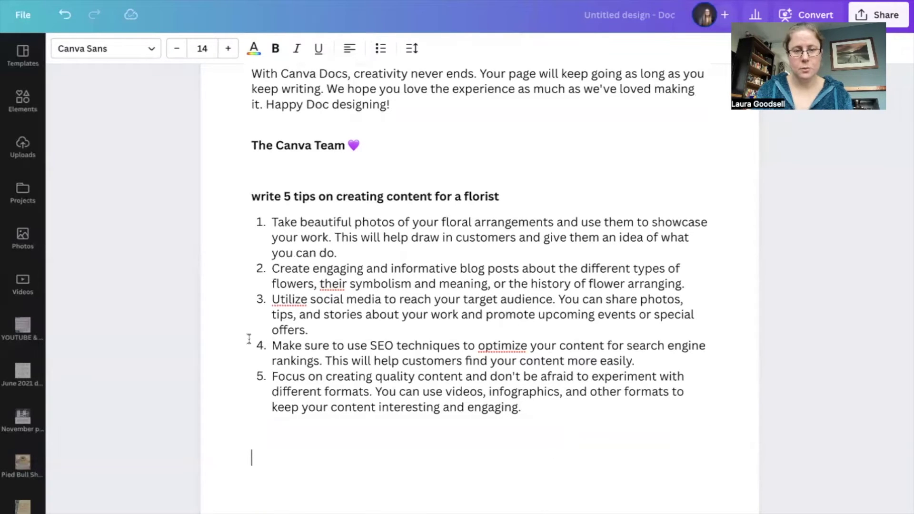
{"action": "left_click", "coordinate": [235, 461]}
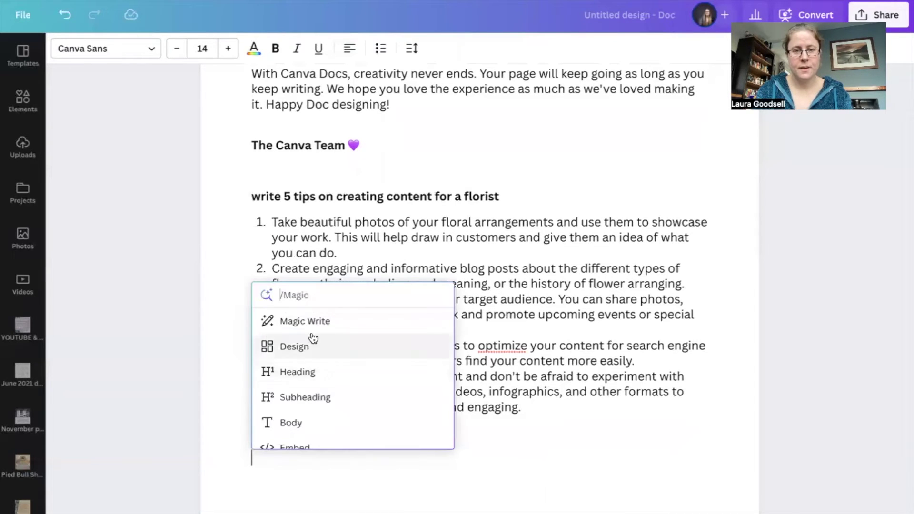
{"action": "left_click", "coordinate": [316, 319]}
{"action": "type", "text": "write "}
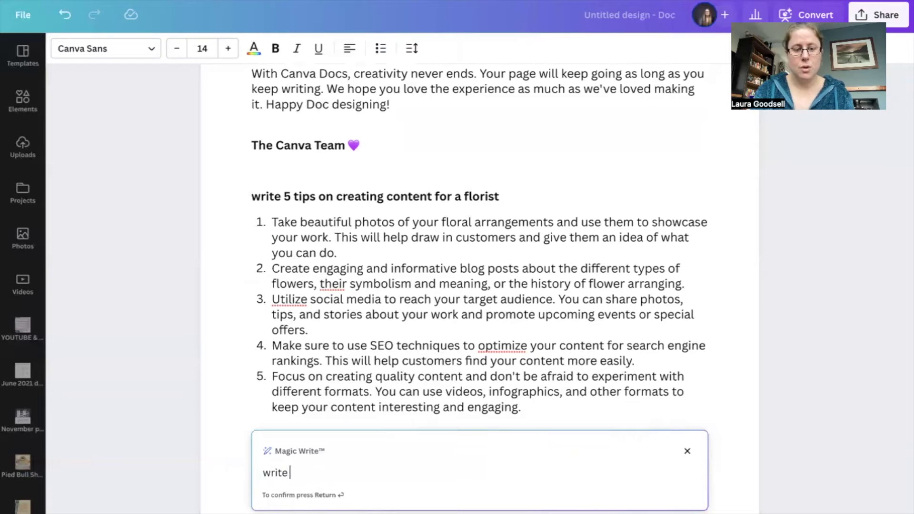
{"action": "type", "text": "300 words"}
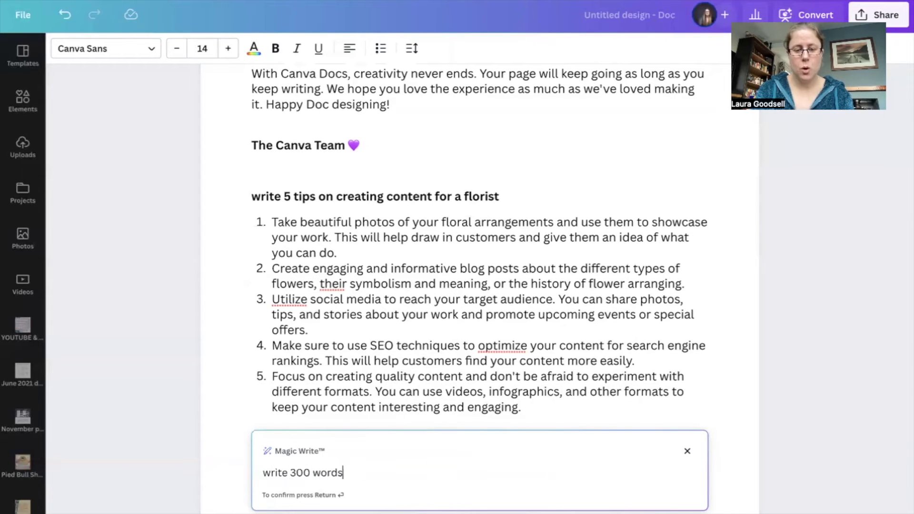
{"action": "type", "text": "on how"}
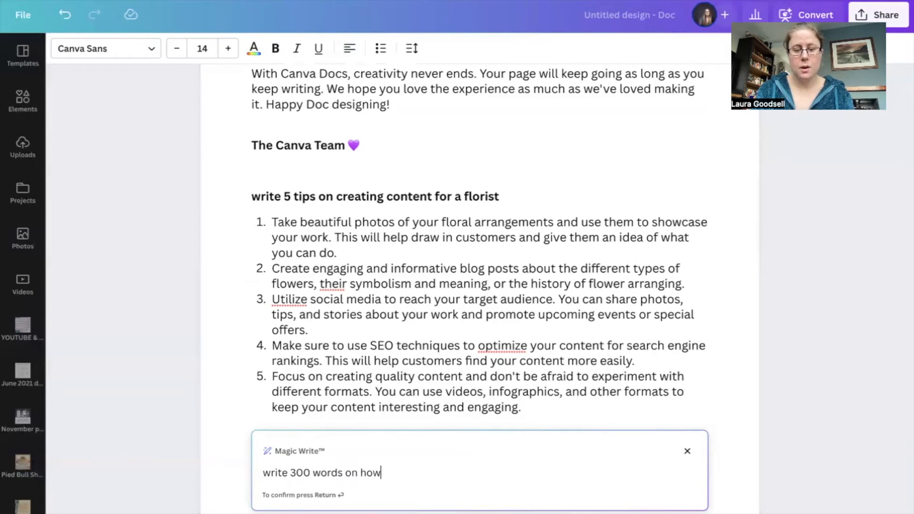
{"action": "type", "text": " to become a"}
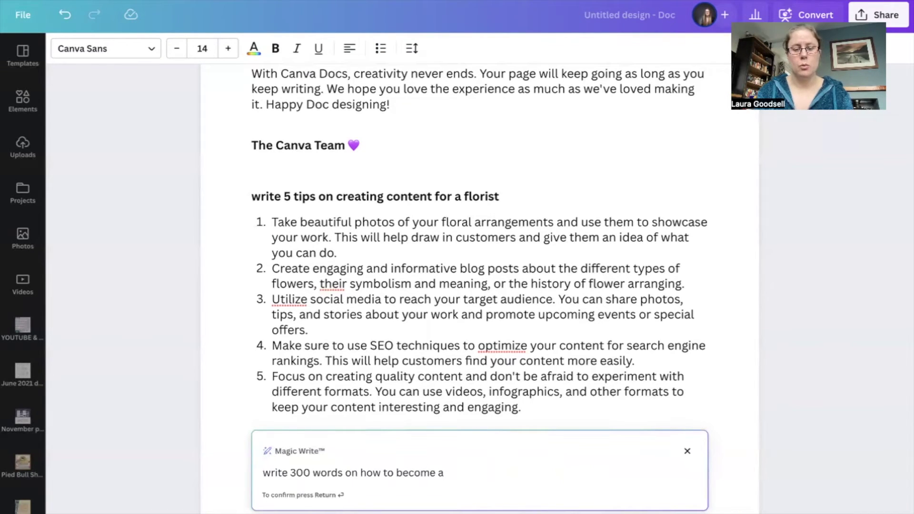
{"action": "type", "text": "trap"}
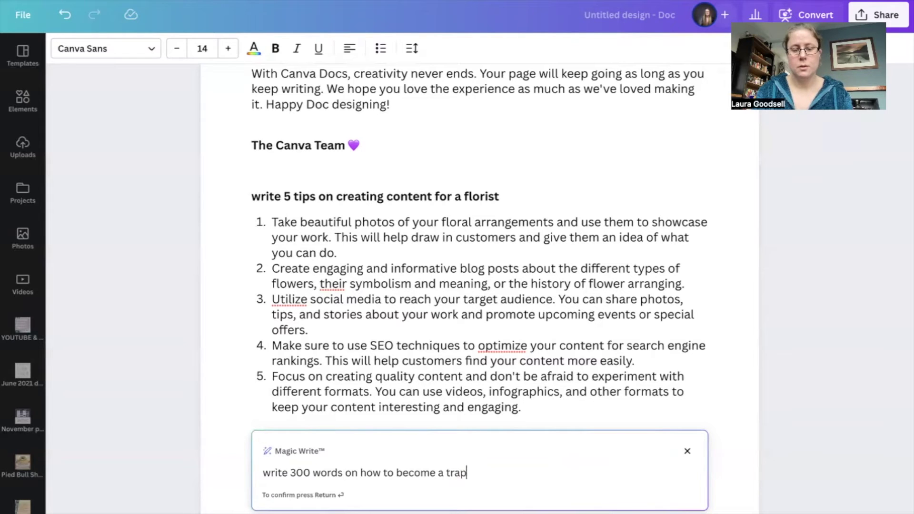
{"action": "type", "text": "eze artist"}
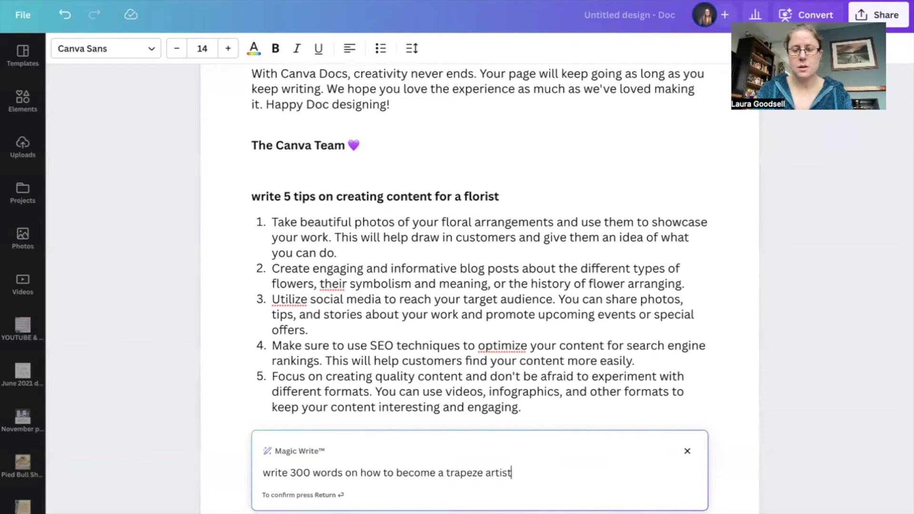
{"action": "key", "text": "Return"}
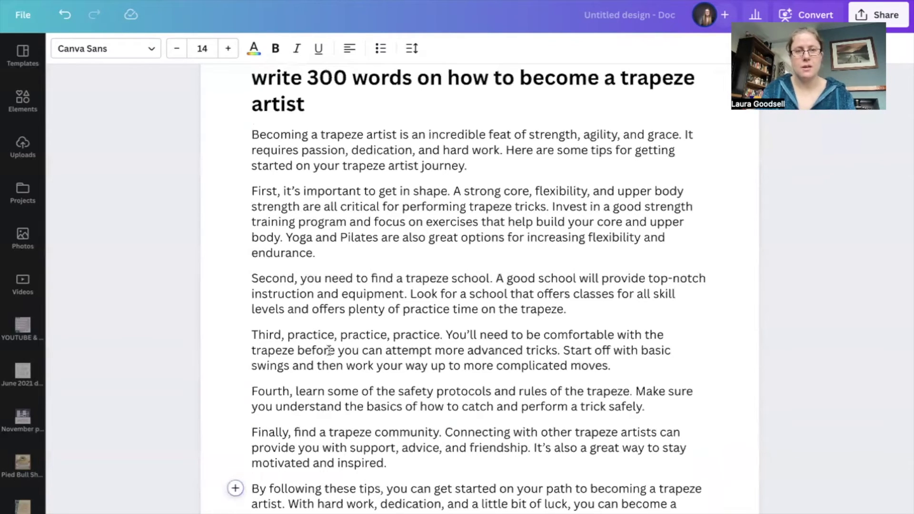
Step: Scroll through the generated trapeze article down to 'you can become a trapeze star!'
{"action": "scroll", "coordinate": [328, 350], "scroll_direction": "down", "scroll_amount": 1}
{"action": "scroll", "coordinate": [329, 349], "scroll_direction": "up", "scroll_amount": 2}
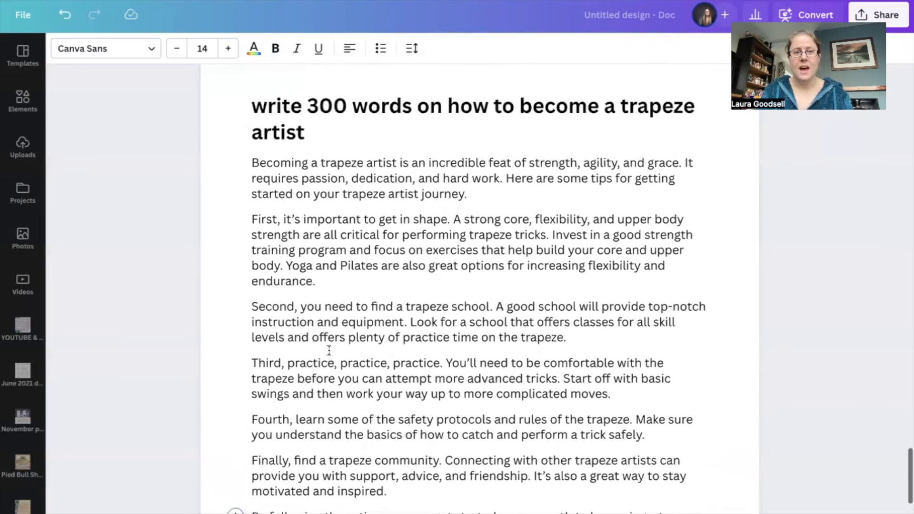
{"action": "scroll", "coordinate": [328, 350], "scroll_direction": "down", "scroll_amount": 1}
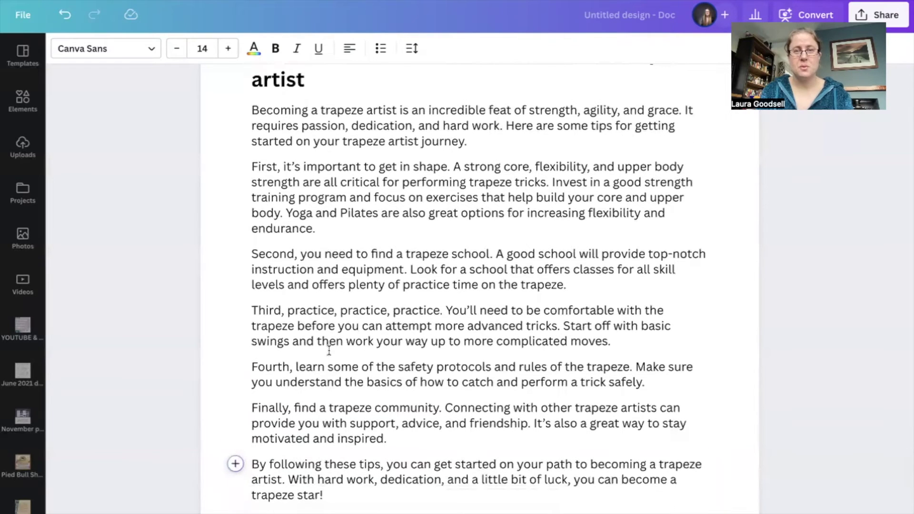